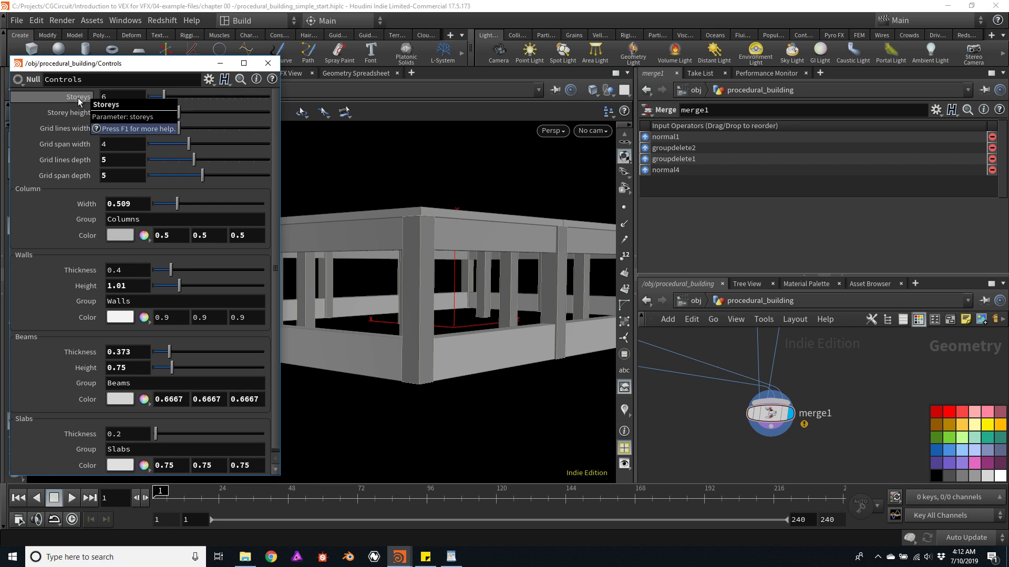
Copy the Controls Storeys parameter for referencing, then close the Controls window.
right_click(77, 97)
click(106, 184)
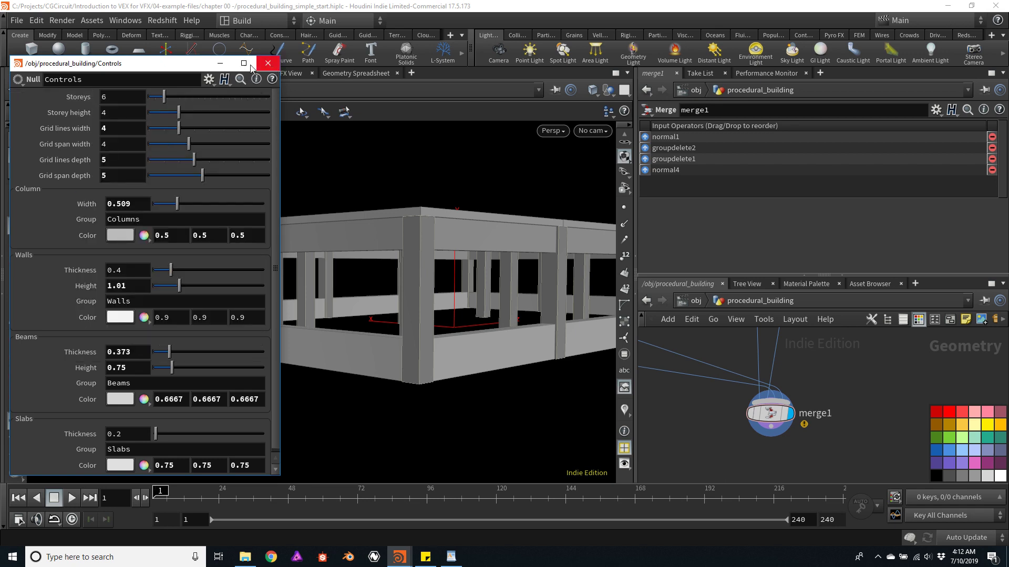
click(268, 63)
Add Copy and Transform node copy1 under merge1, with Total Number referencing Controls storeys.
scroll(788, 444, down, 3)
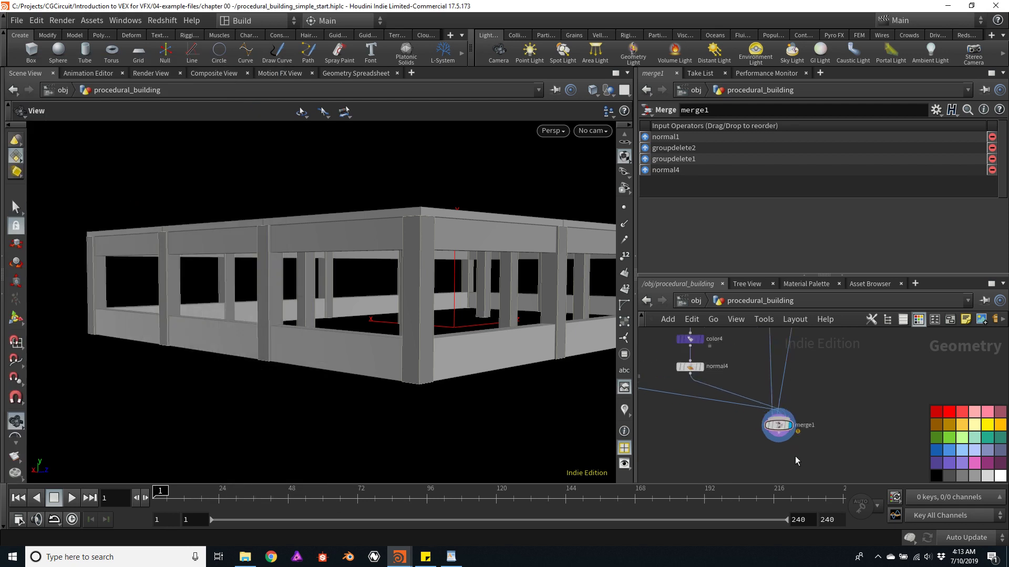
click(786, 383)
click(797, 407)
text(copy)
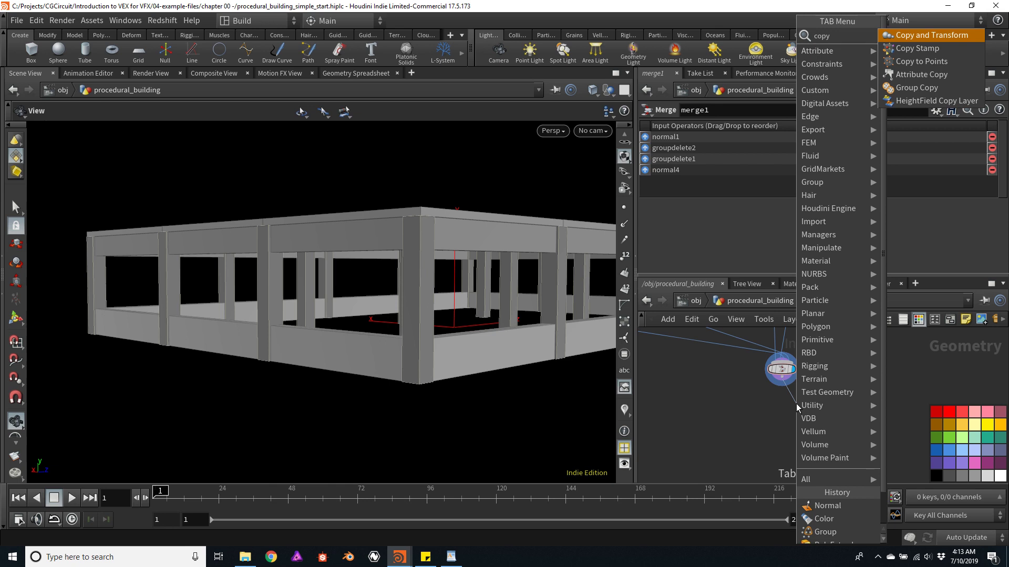
key(Return)
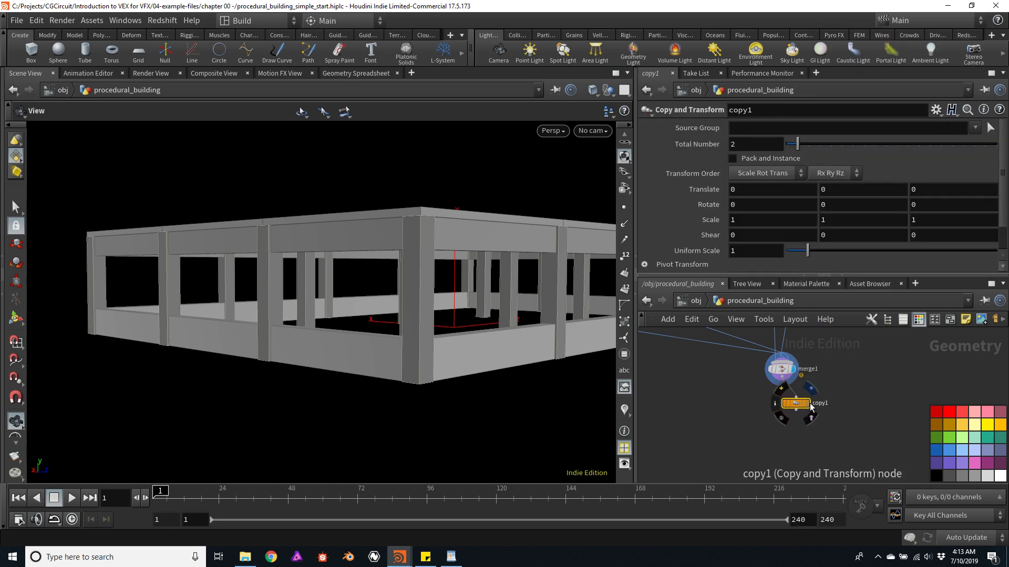
drag(793, 408, 779, 405)
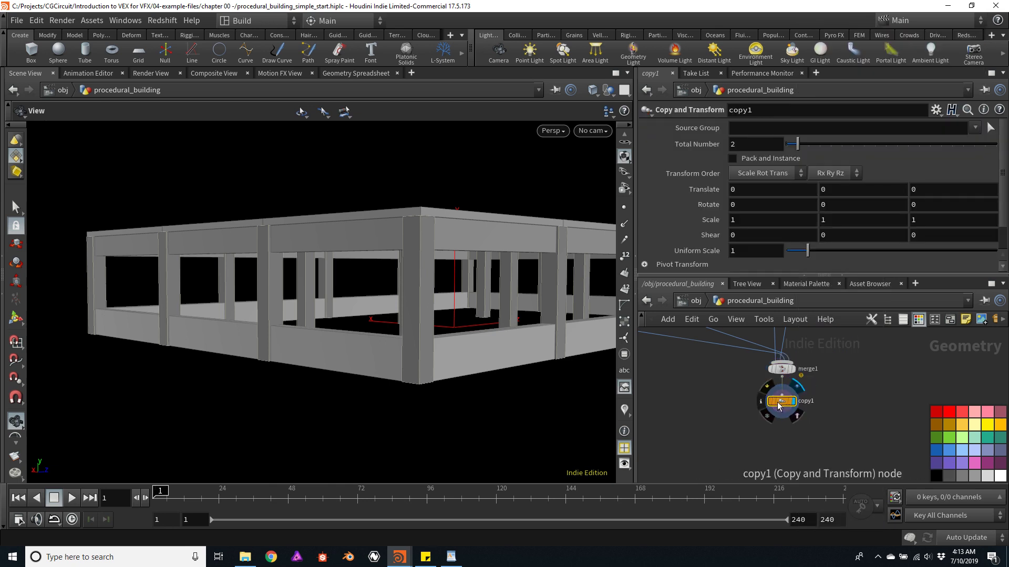
right_click(698, 149)
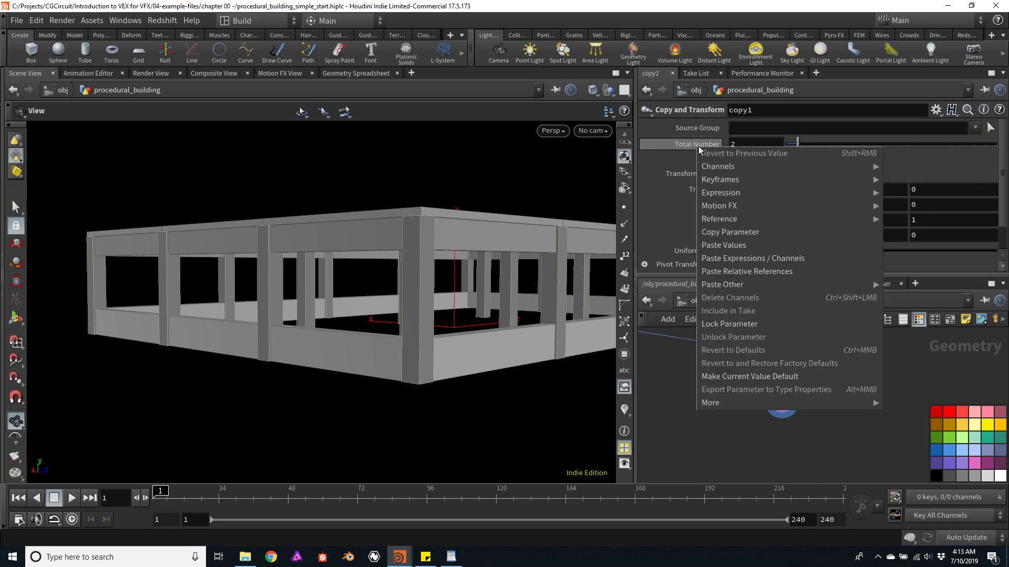
click(743, 272)
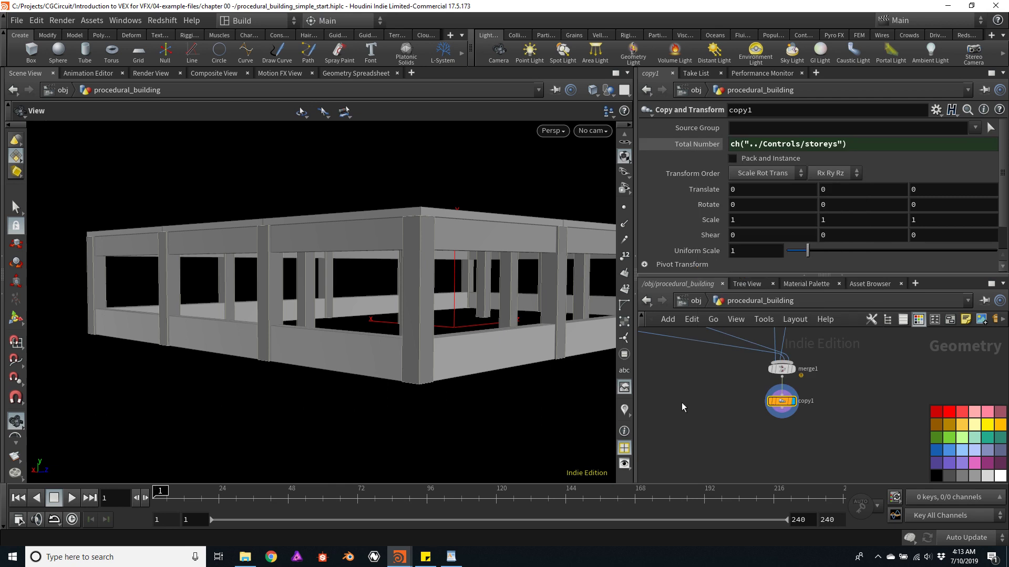
Set copy1's Translate Y to 1 and tumble the view to see the block.
middle_drag(856, 191, 872, 192)
scroll(425, 231, down, 5)
drag(423, 235, 476, 305)
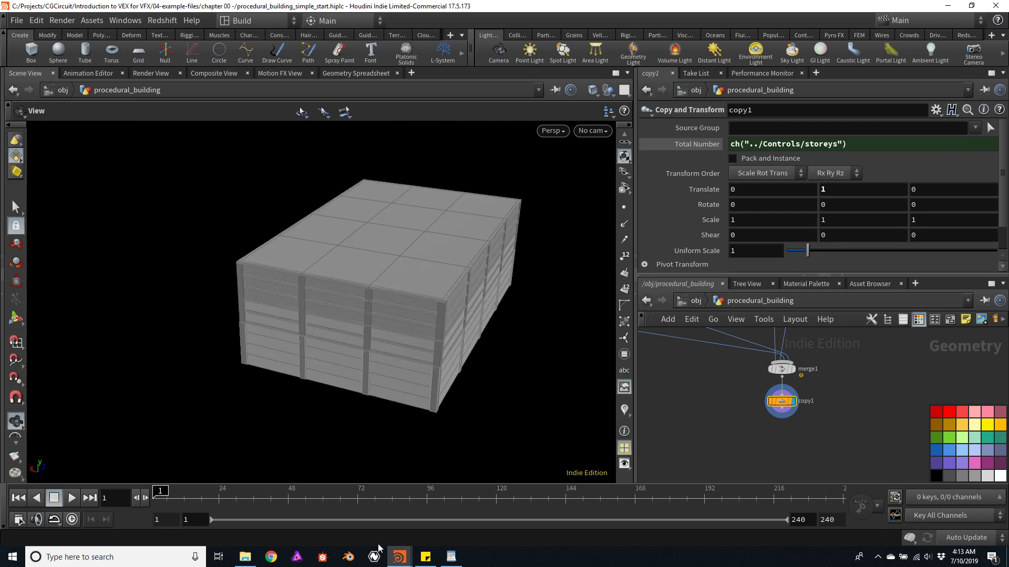
Copy the Controls Storey height and paste it as a relative reference into Translate Y.
mouse_move(405, 562)
click(515, 507)
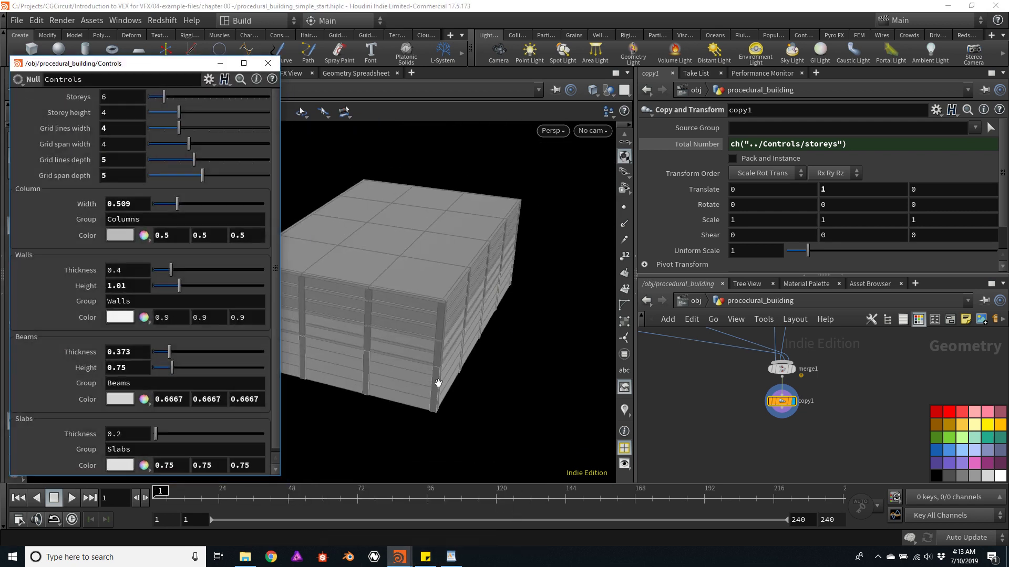
right_click(78, 117)
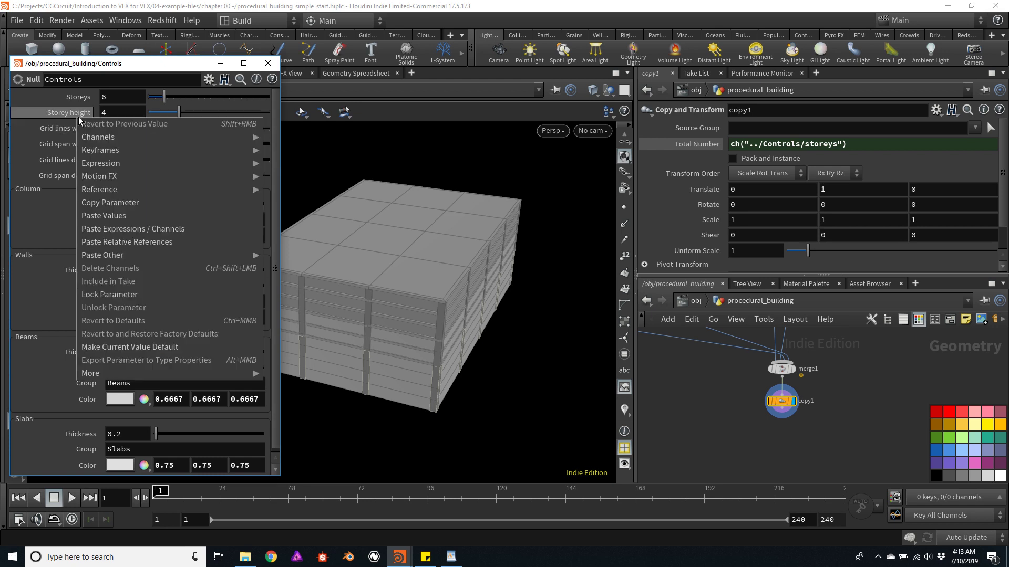
click(107, 203)
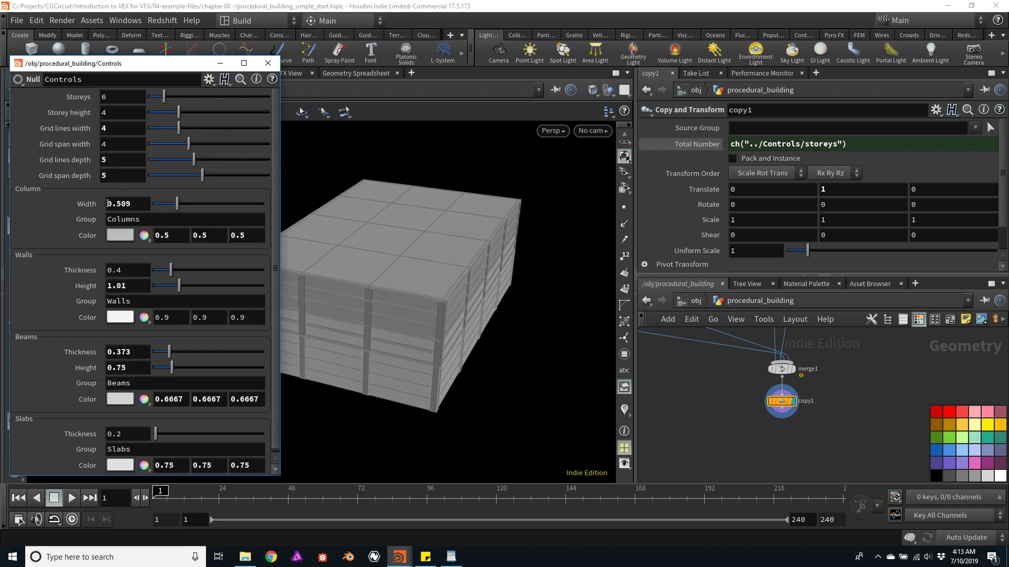
click(221, 63)
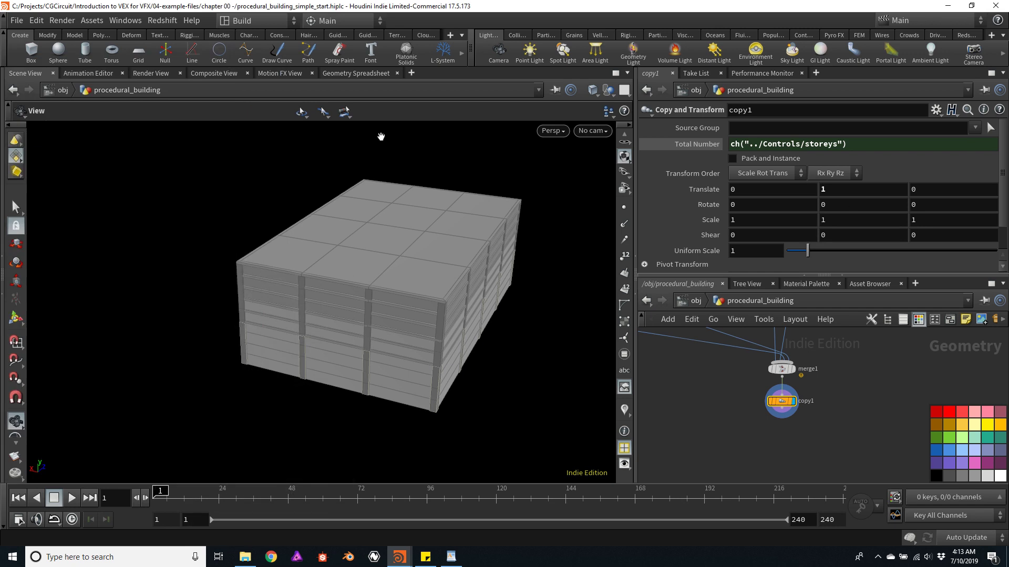
right_click(851, 191)
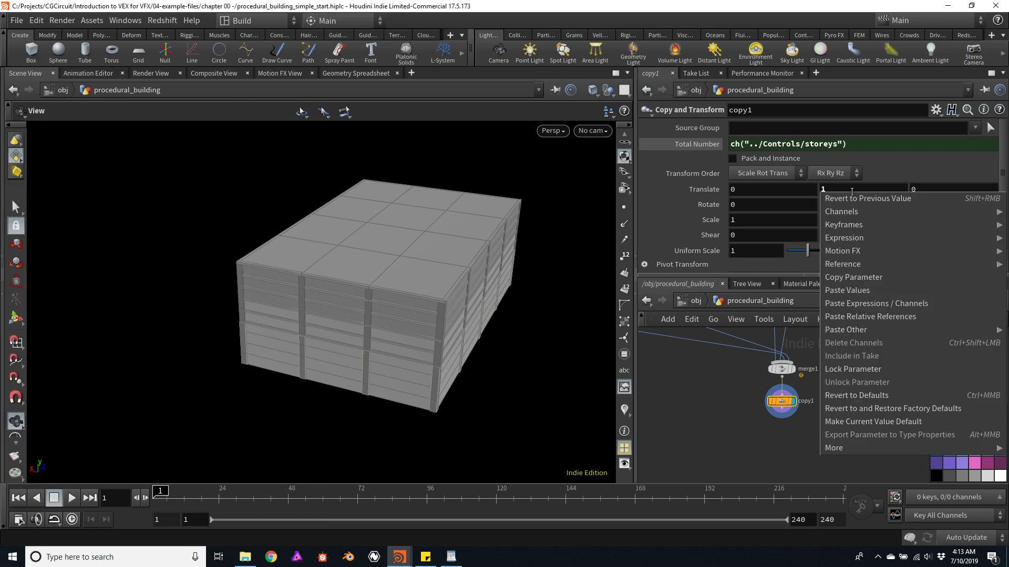
click(882, 317)
Orbit, pan and zoom around the six-storey building to inspect its roof and front.
scroll(501, 266, down, 3)
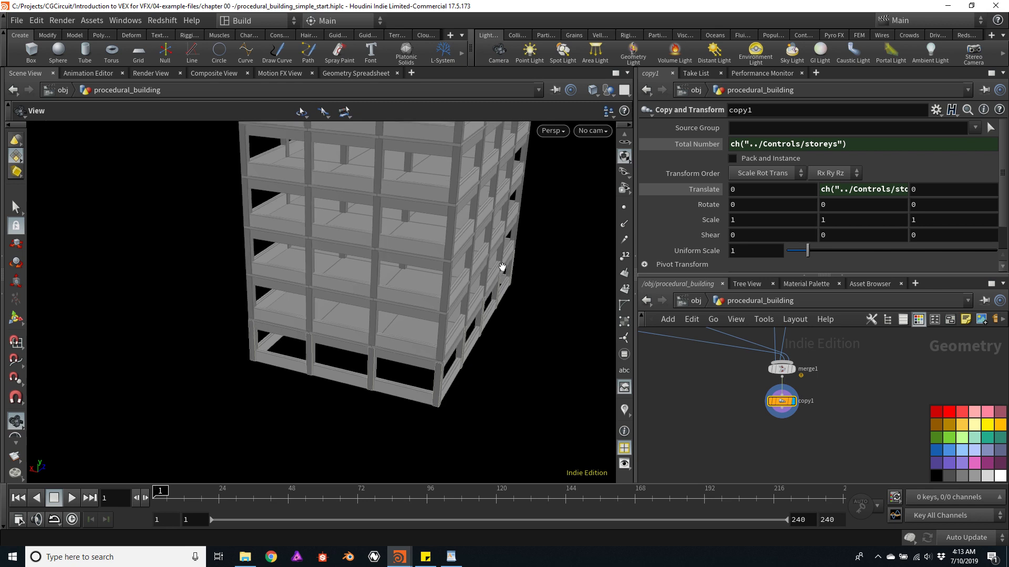
scroll(502, 268, down, 2)
drag(501, 268, 466, 280)
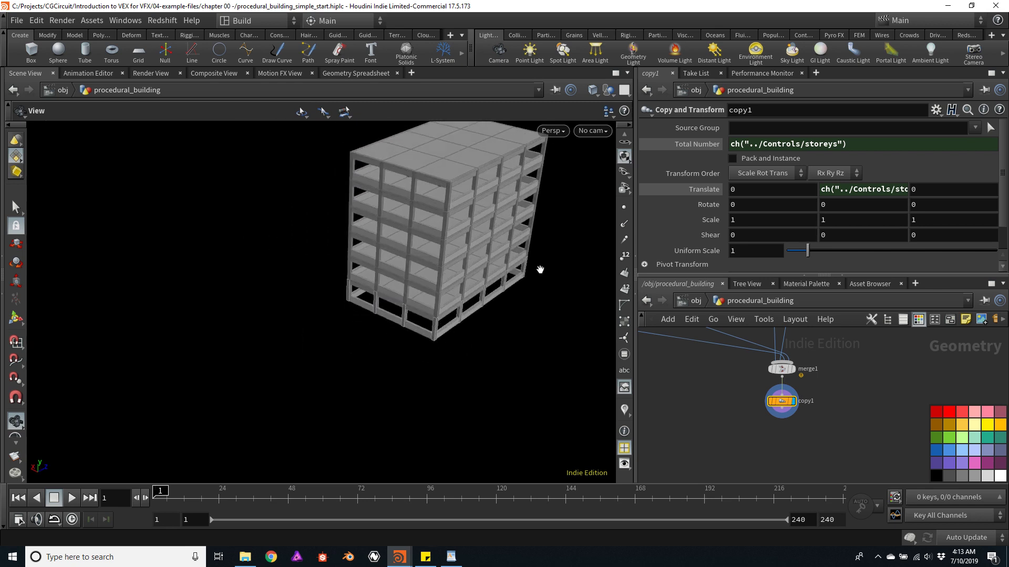
middle_drag(539, 269, 426, 331)
drag(426, 331, 445, 281)
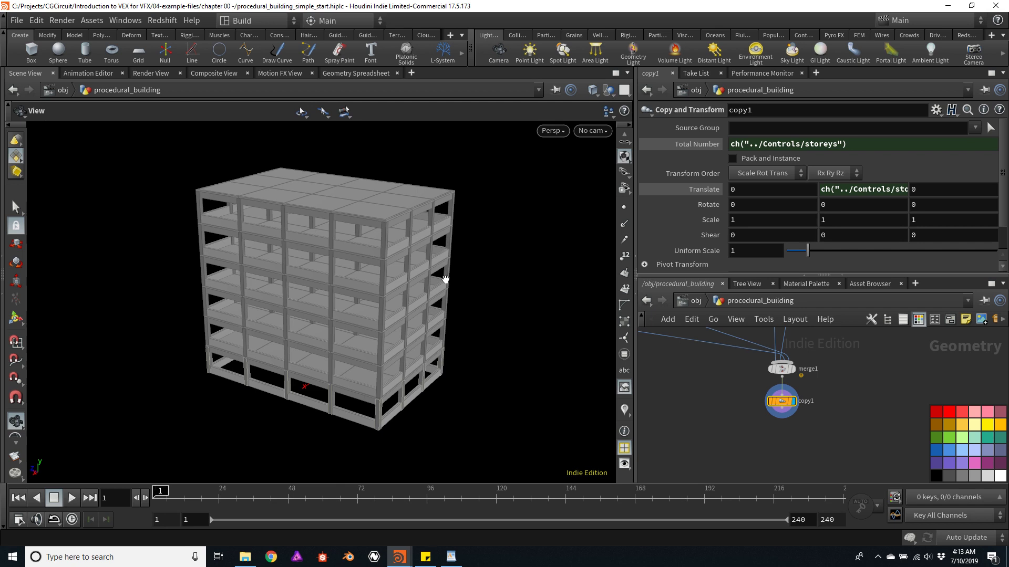
scroll(435, 338, up, 2)
scroll(435, 338, up, 2)
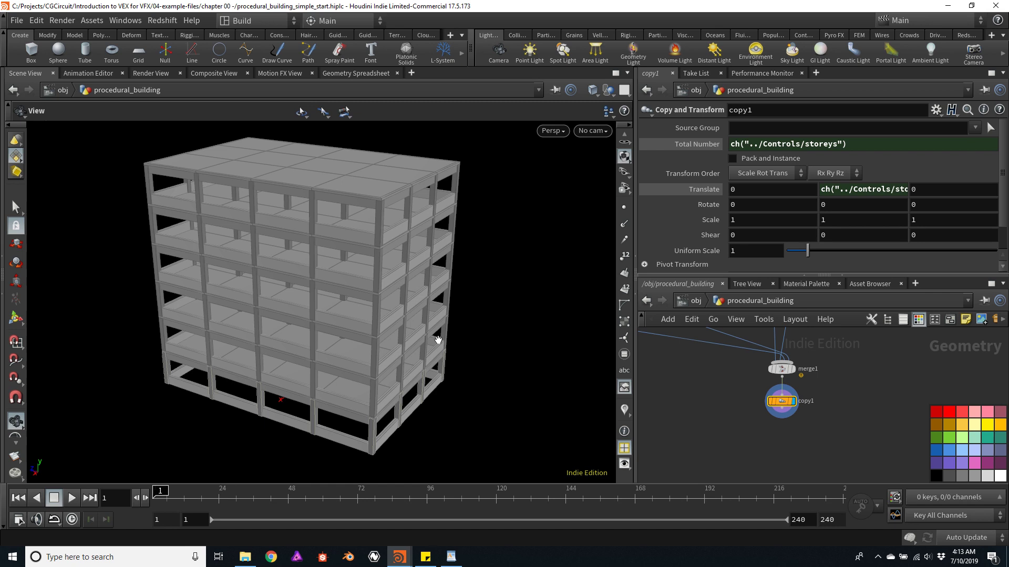
mouse_move(407, 292)
mouse_down()
mouse_move(421, 289)
mouse_move(410, 277)
mouse_up()
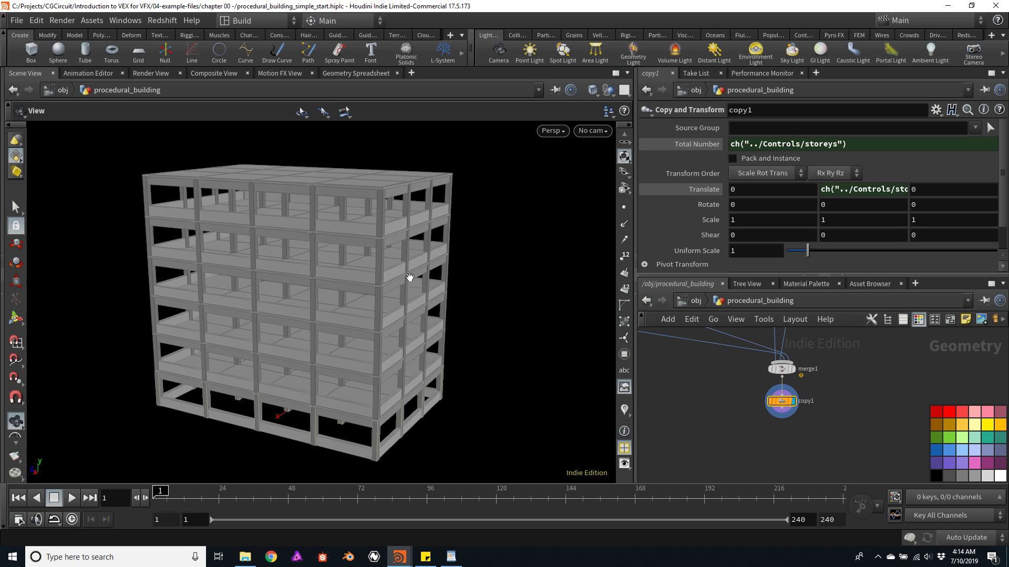
drag(439, 251, 417, 237)
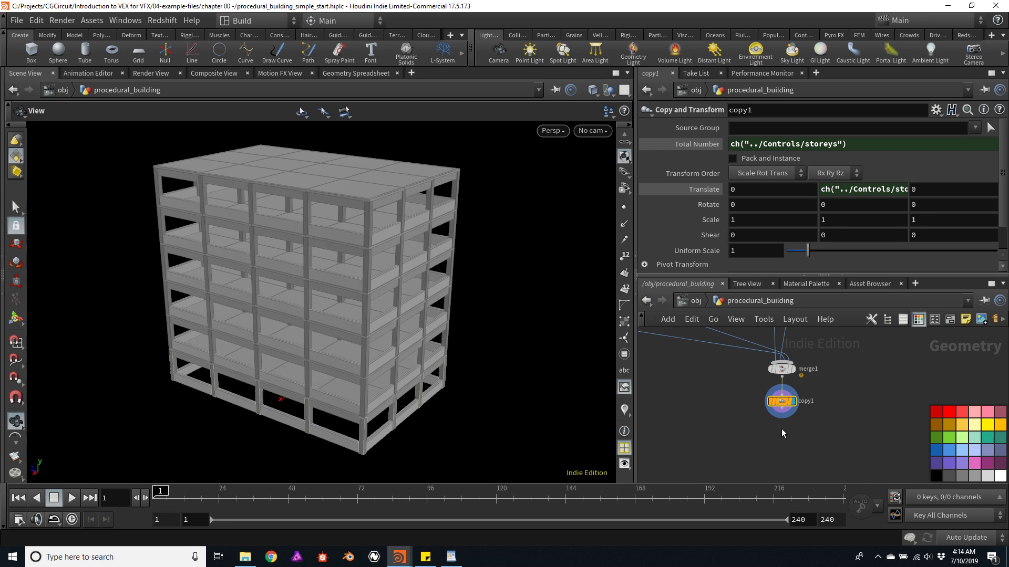
scroll(779, 423, up, 3)
Add a Null node after copy1, rename it OUT, and align it beneath copy1.
click(785, 409)
click(788, 427)
text(null)
key(Return)
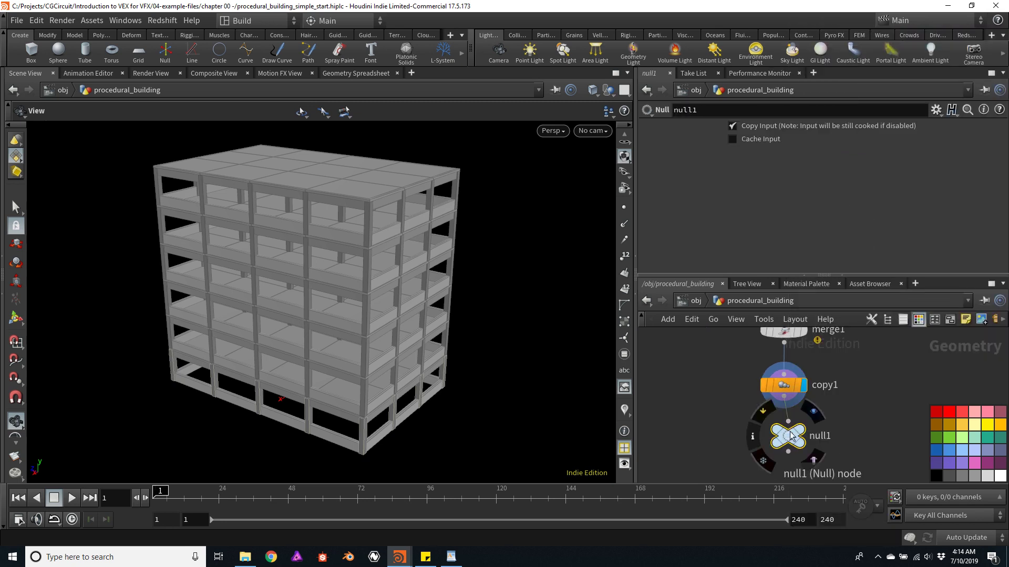
drag(788, 428, 779, 442)
double_click(807, 439)
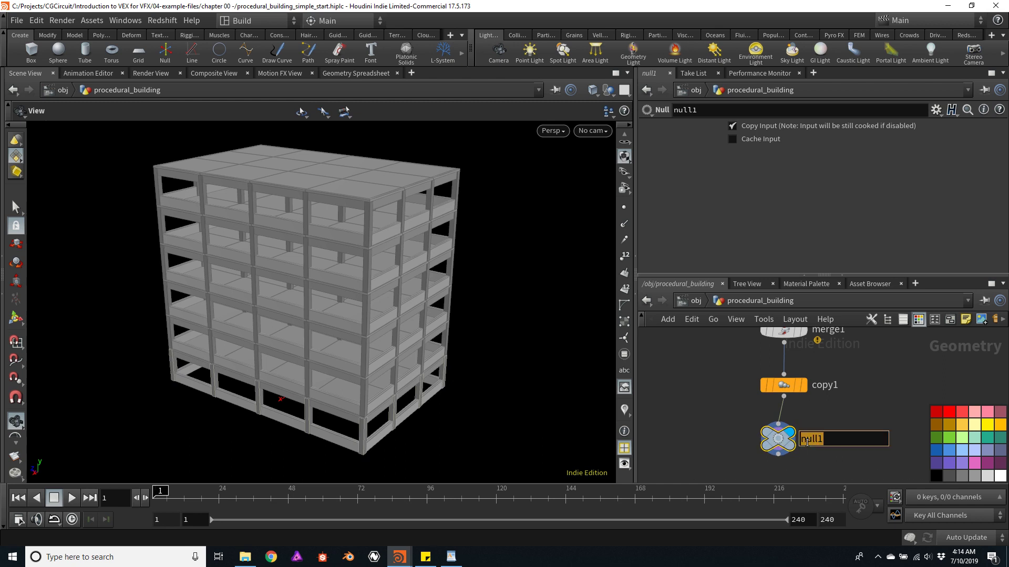
text(OUT)
key(Return)
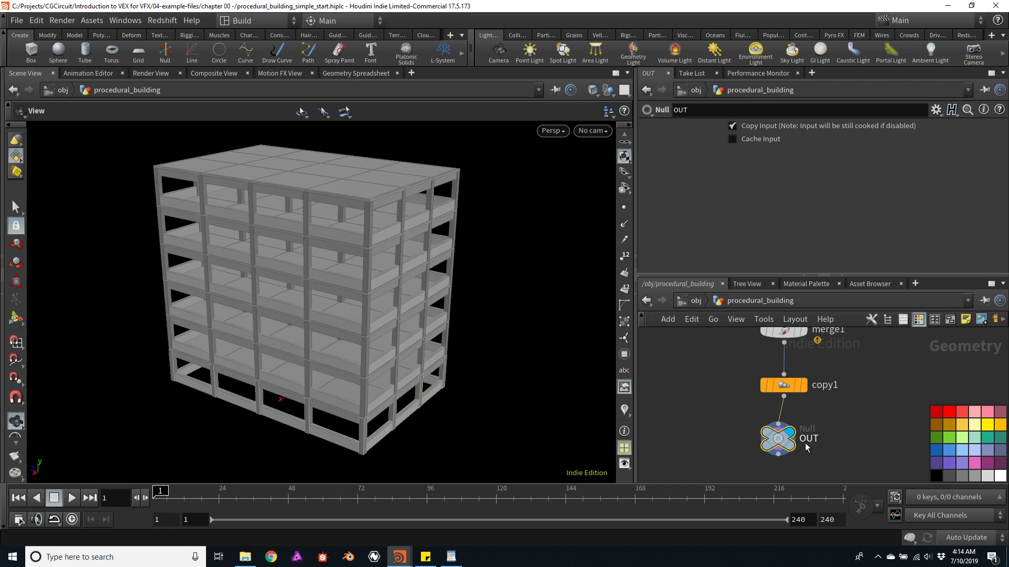
drag(778, 439, 784, 442)
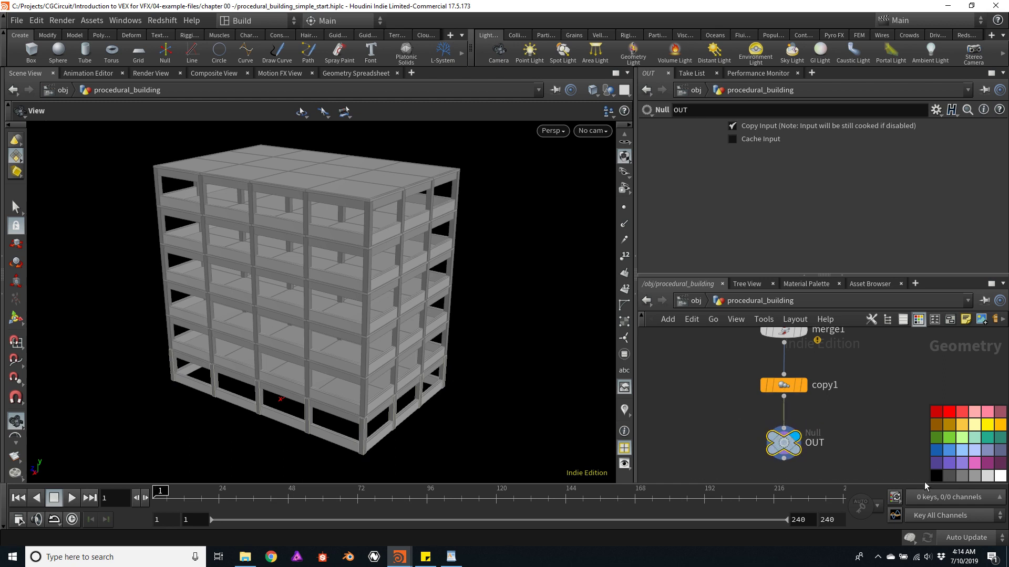
Colour the OUT node black and frame the whole node network.
click(934, 481)
scroll(926, 386, down, 3)
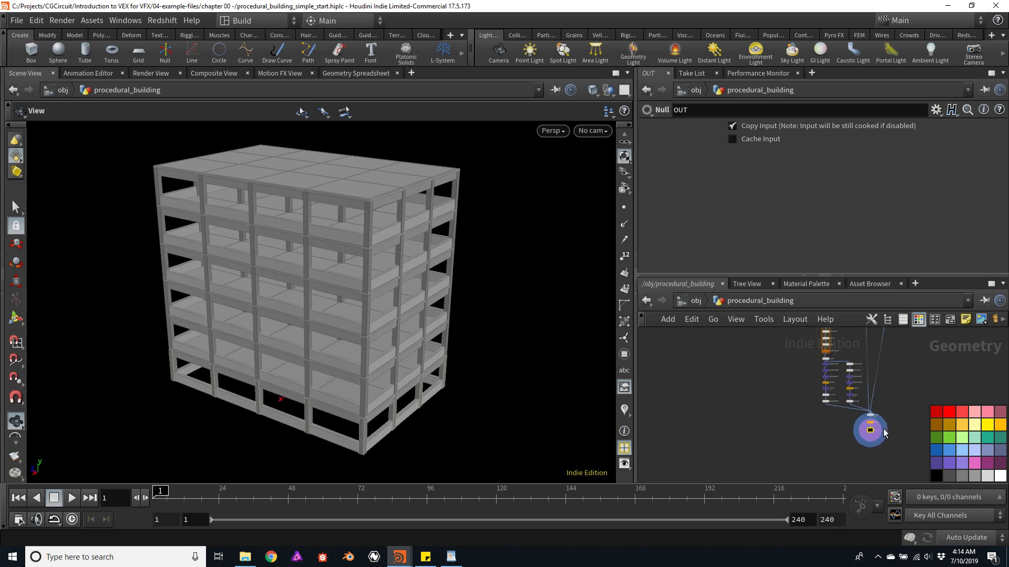
middle_drag(925, 386, 848, 421)
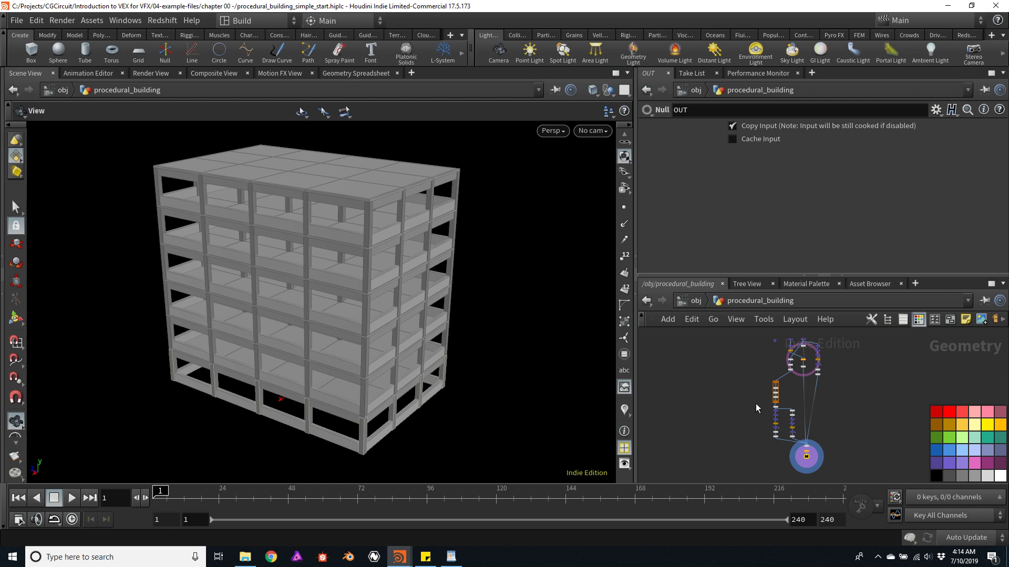
Orbit around the building and turn on the ground reference grid.
drag(489, 263, 354, 269)
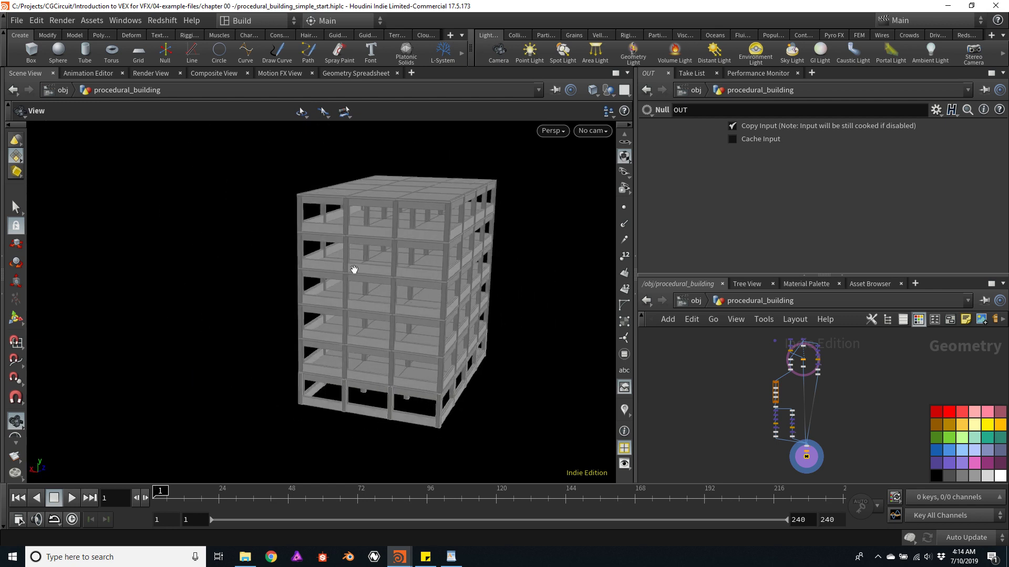
drag(423, 249, 512, 274)
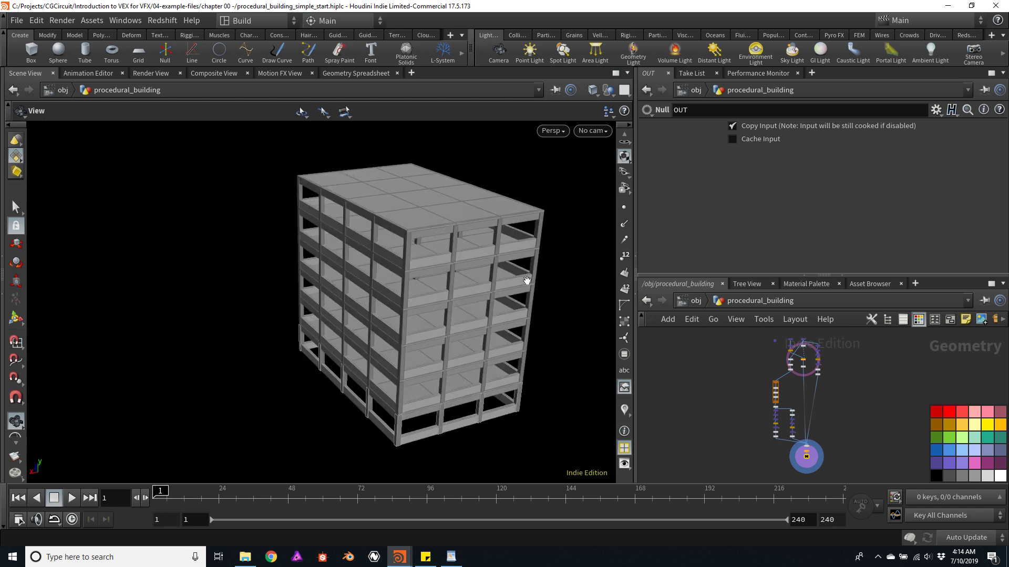
middle_drag(527, 280, 512, 258)
scroll(625, 179, up, 3)
click(624, 150)
Bring the Controls window forward and widen the 3D view to full width.
mouse_move(401, 558)
click(431, 507)
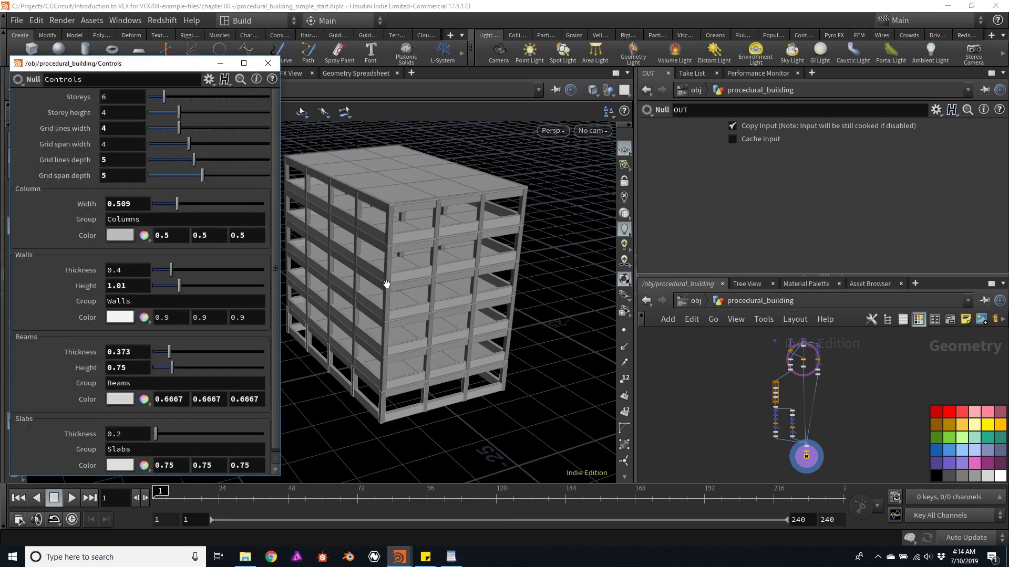
click(636, 299)
Reduce the building to 4 storeys at height 4.62 and thicken columns to 0.636.
scroll(690, 280, down, 5)
drag(716, 270, 671, 270)
middle_drag(671, 270, 774, 273)
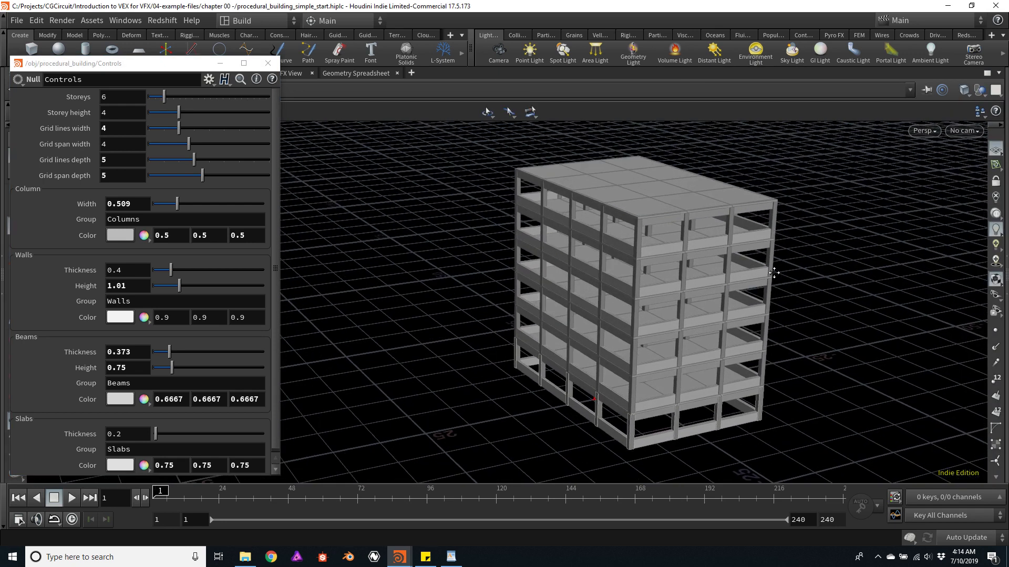
drag(164, 97, 179, 160)
mouse_move(177, 205)
mouse_down()
mouse_move(192, 205)
mouse_move(184, 205)
mouse_up()
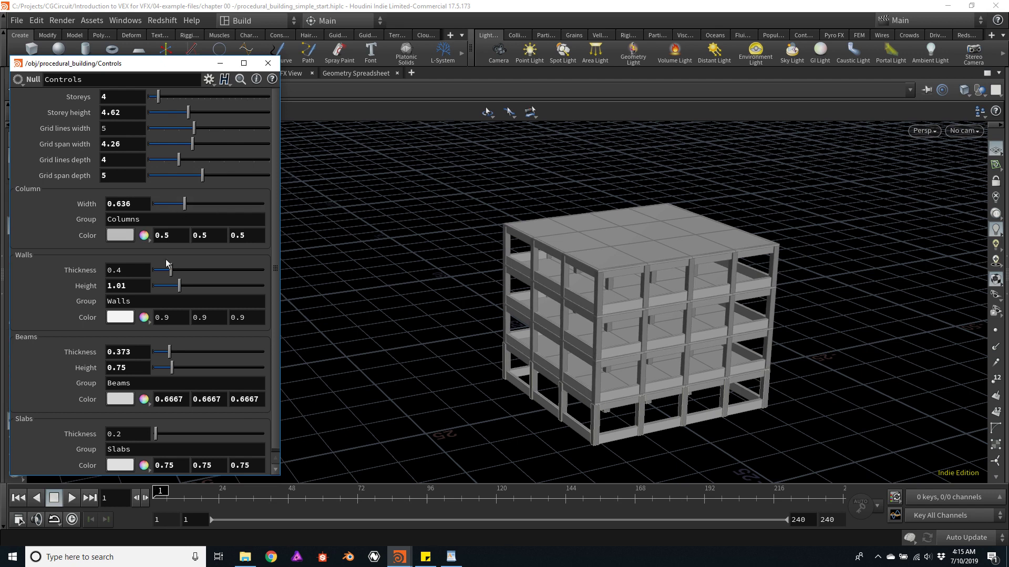
Darken the columns to 0.333 grey and thin the walls to 0.345.
click(123, 239)
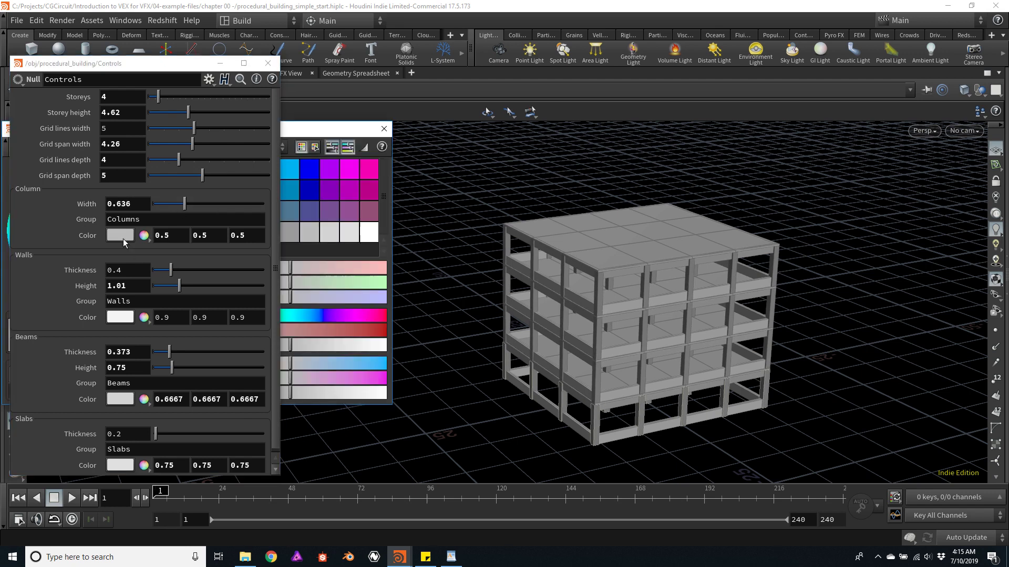
click(291, 238)
drag(170, 271, 201, 292)
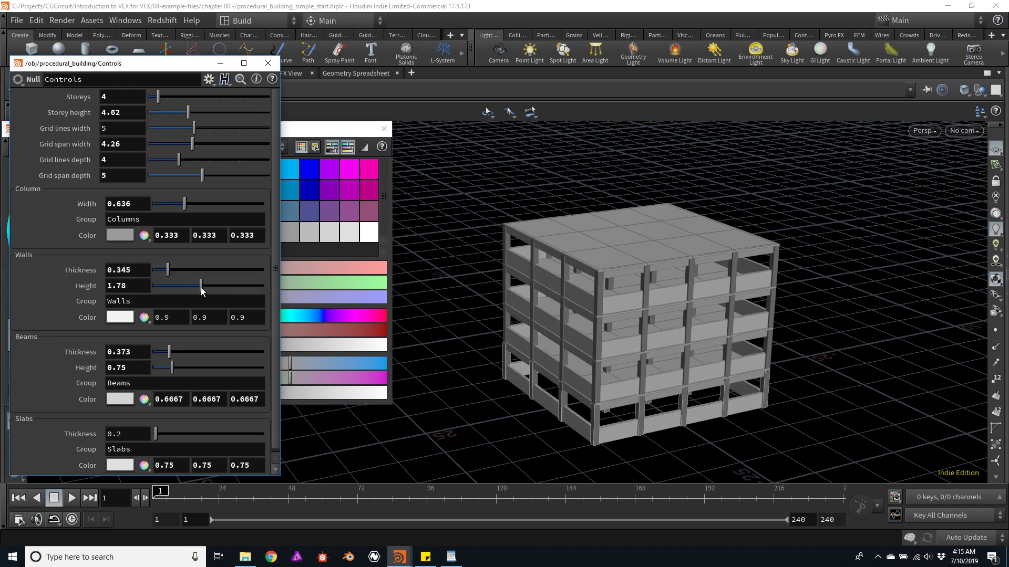
Orbit and zoom around the building to inspect the walls and roof slab.
drag(482, 221, 729, 300)
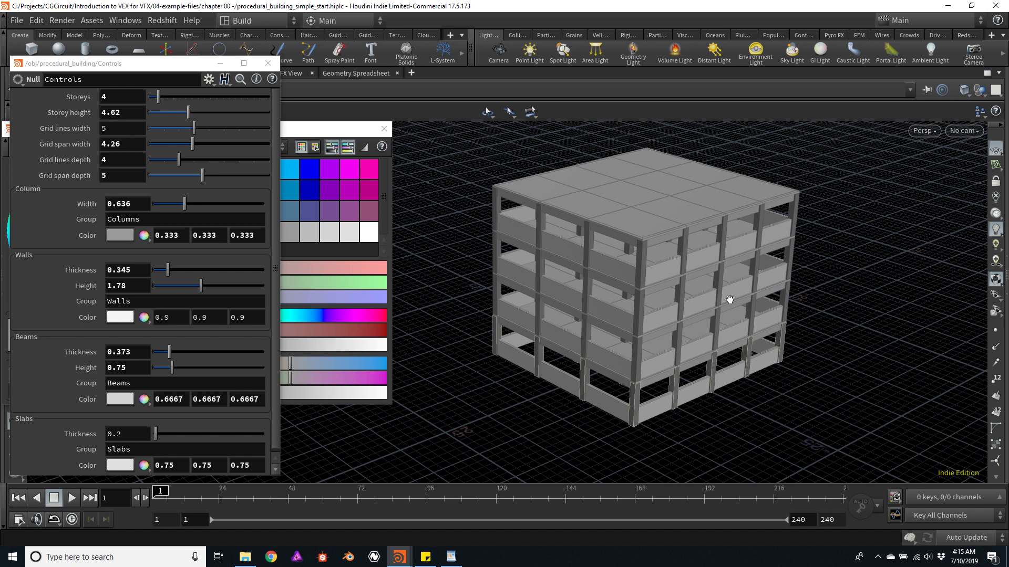
drag(764, 300, 705, 228)
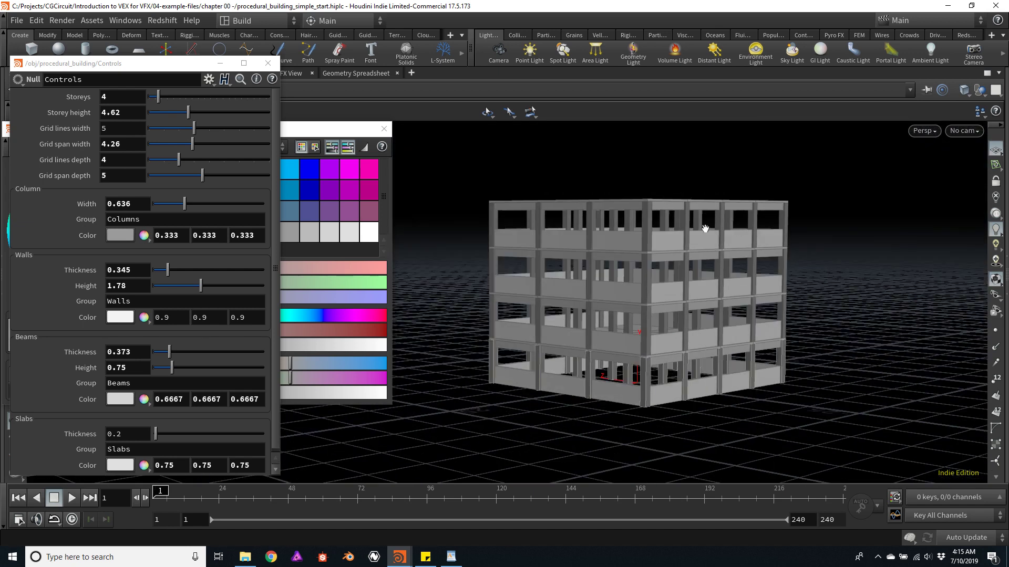
scroll(706, 228, up, 10)
drag(666, 256, 789, 283)
scroll(705, 287, down, 8)
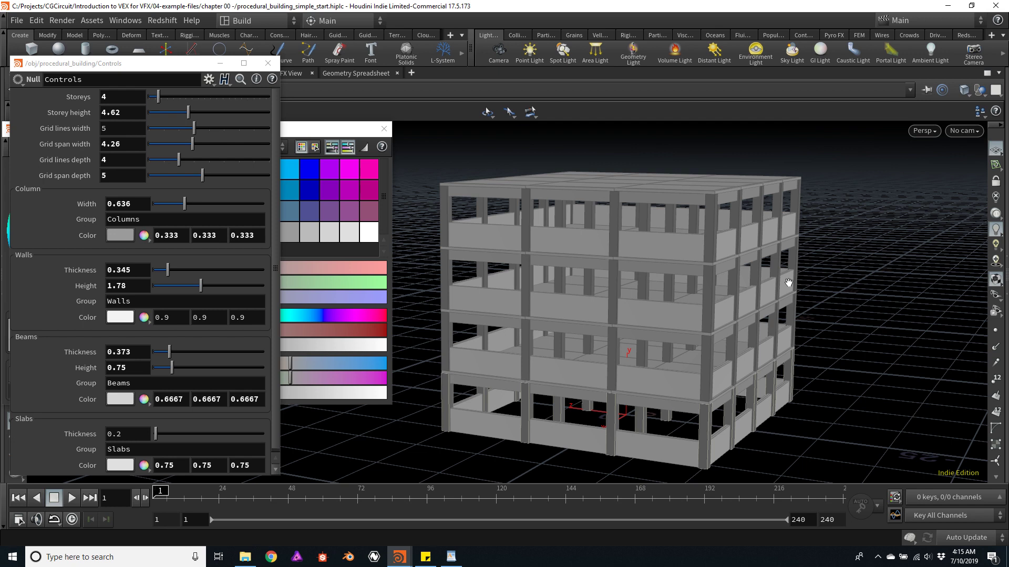
drag(832, 258, 813, 303)
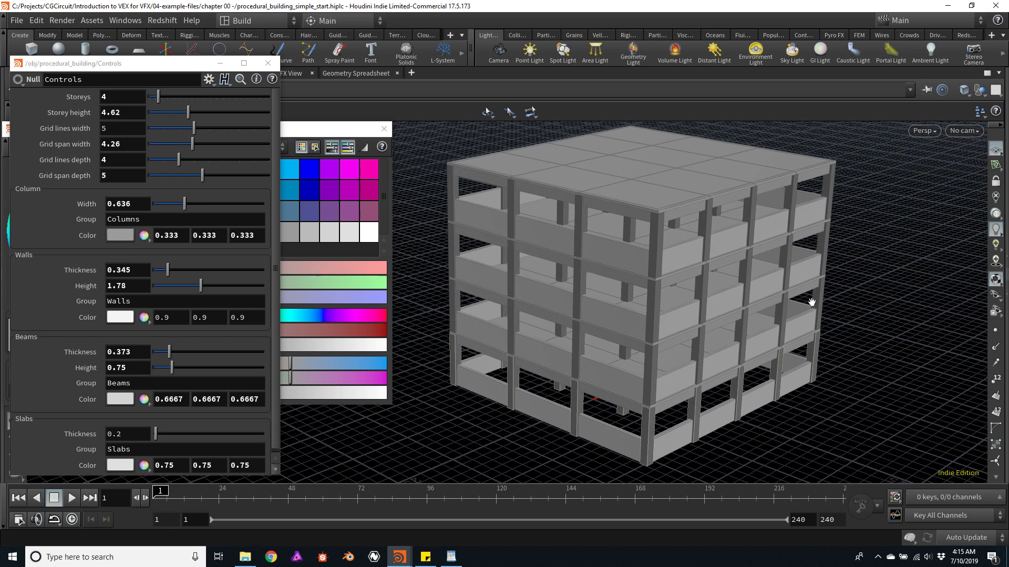